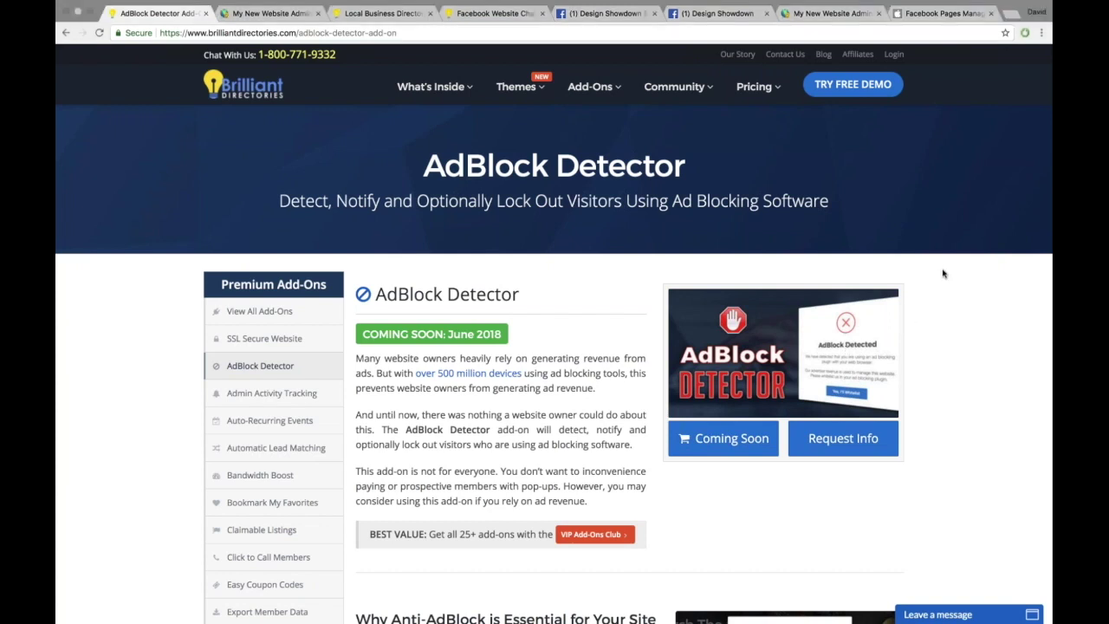
Review the AdBlock Detector add-on page, including its description, why it is essential and its key benefits
scroll(943, 273, down, 1)
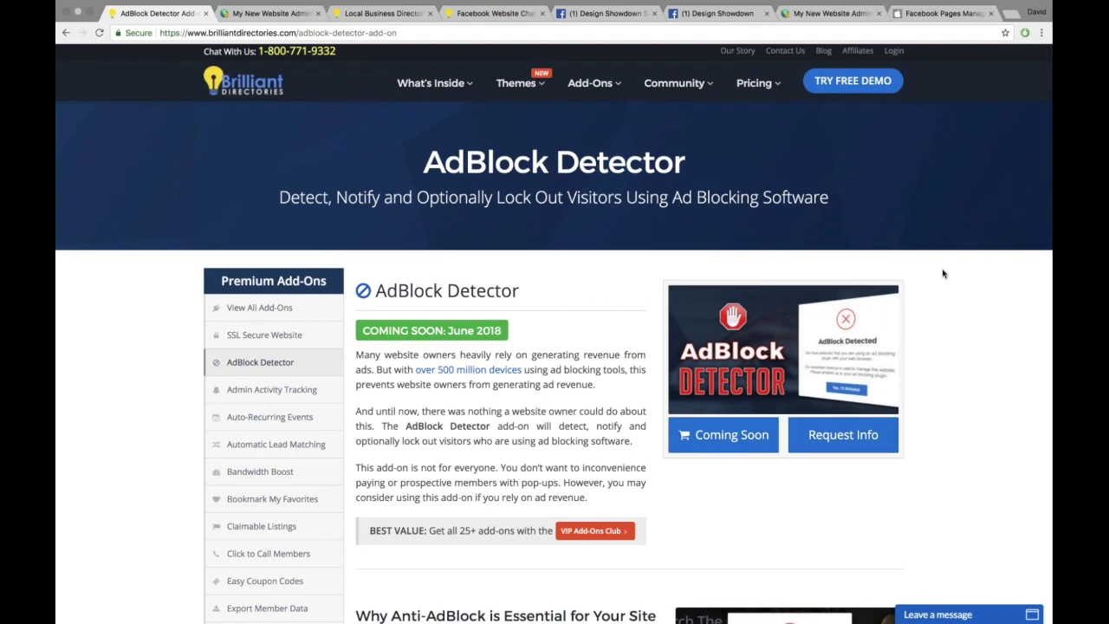
scroll(942, 274, down, 1)
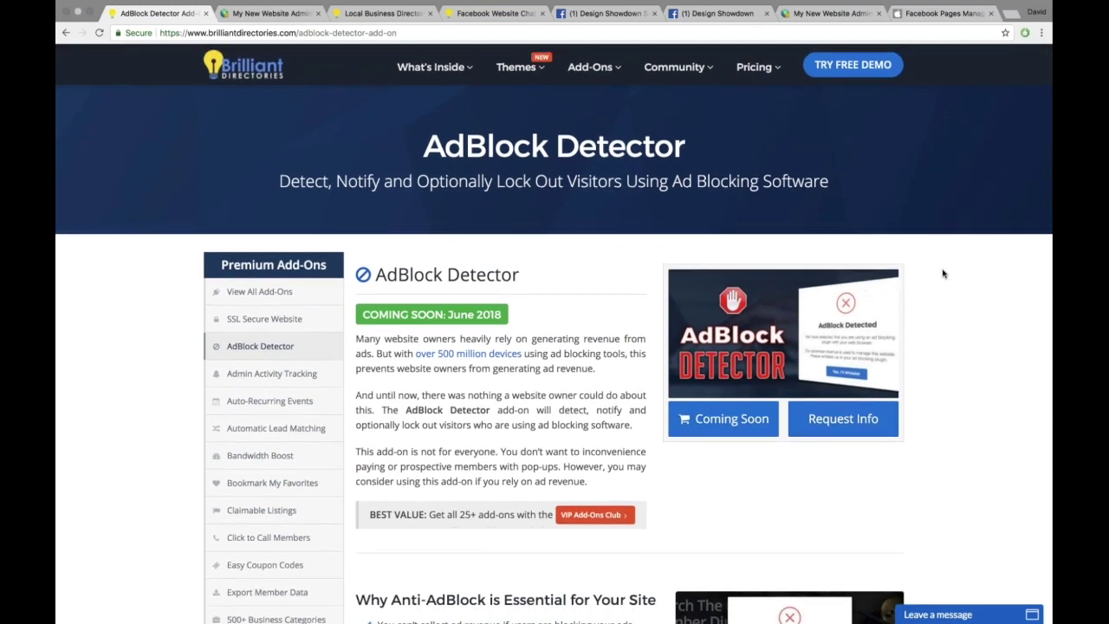
scroll(942, 274, down, 5)
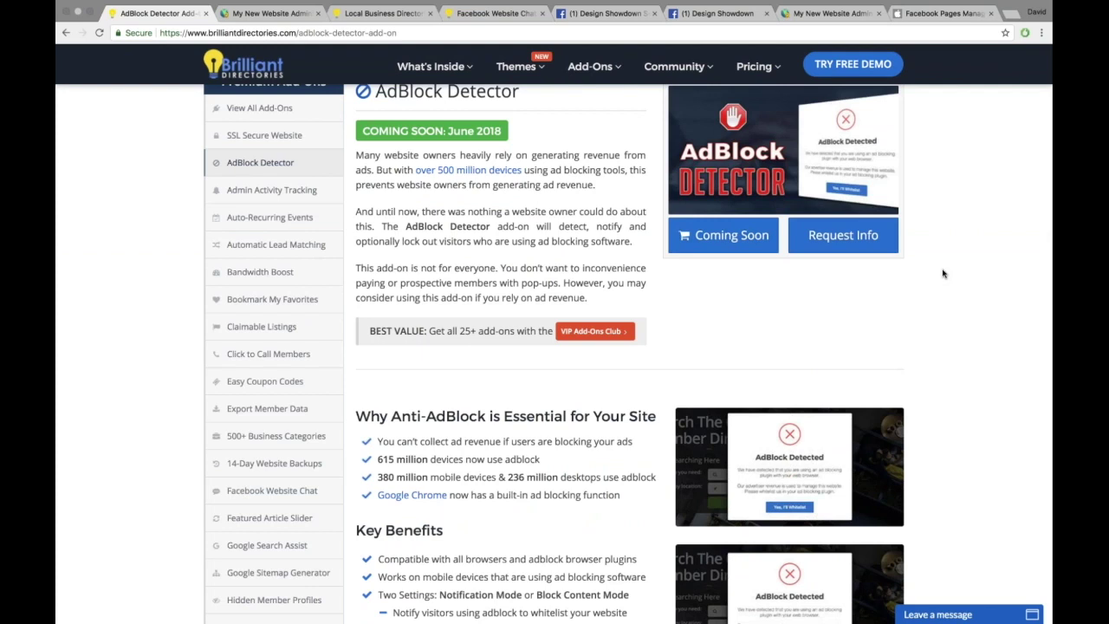
scroll(942, 274, up, 1)
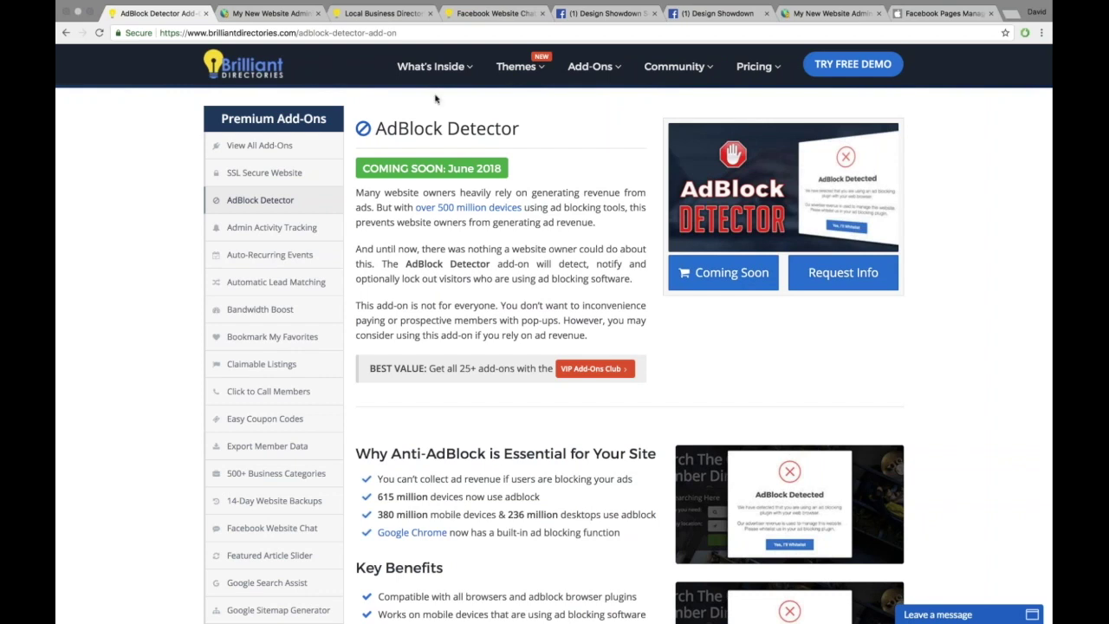
Switch to the website admin's banner ad settings and review the AdBlocker Message's mode options, title and message
click(276, 13)
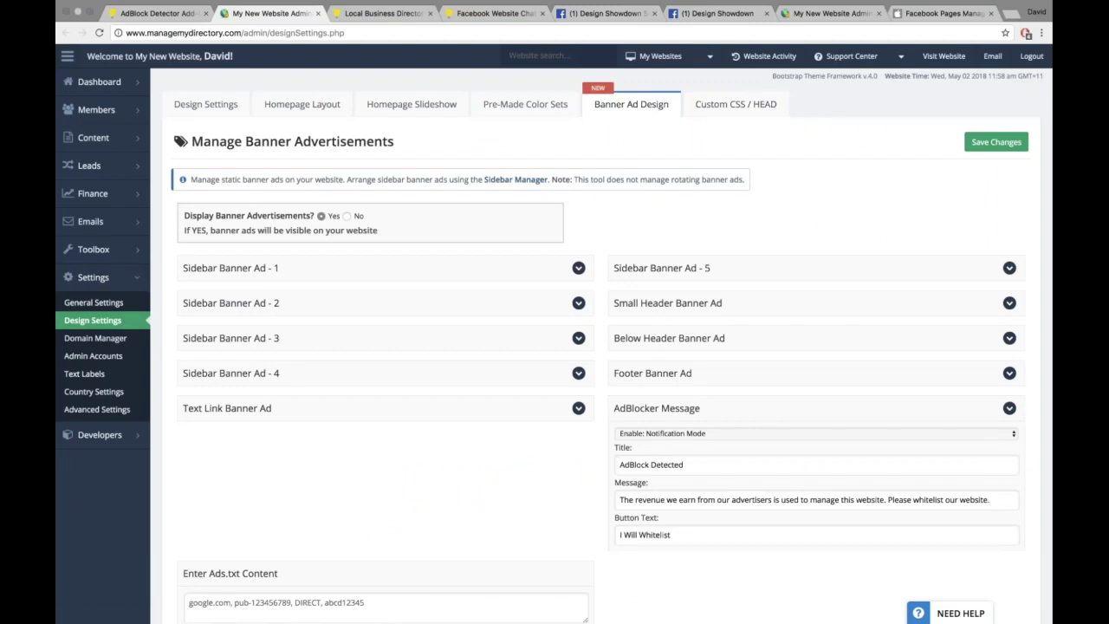
scroll(816, 330, down, 3)
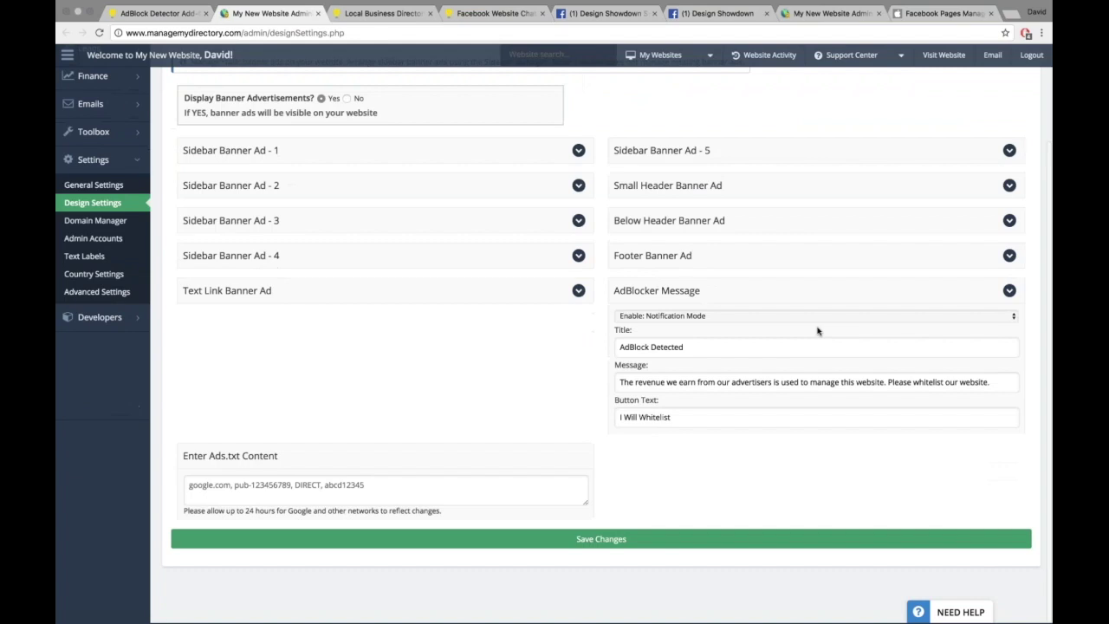
click(662, 317)
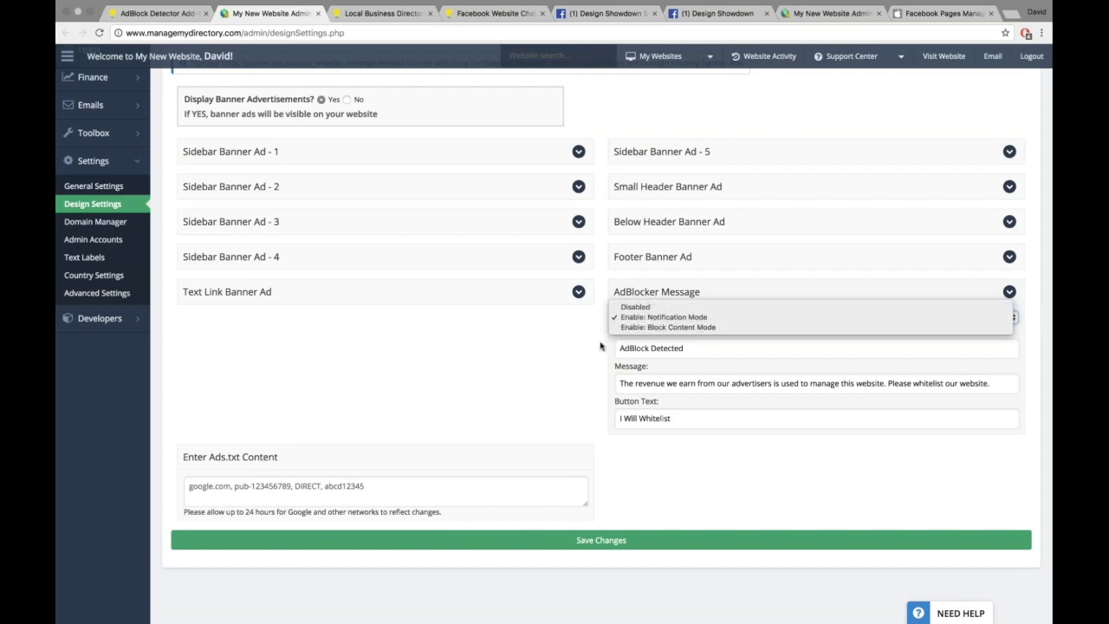
click(668, 348)
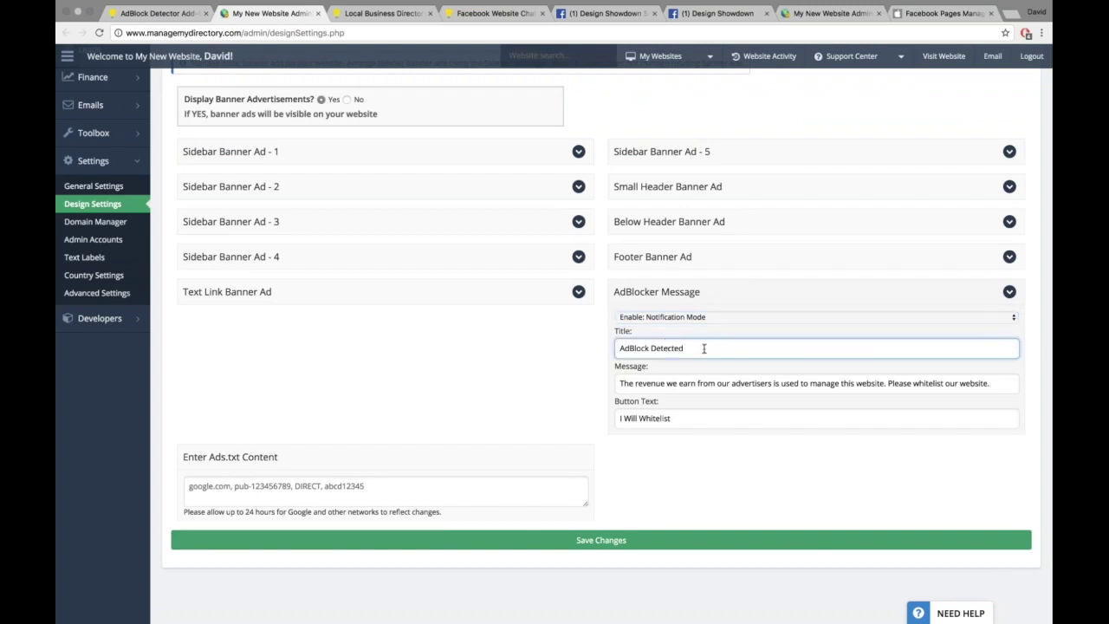
drag(686, 347, 657, 383)
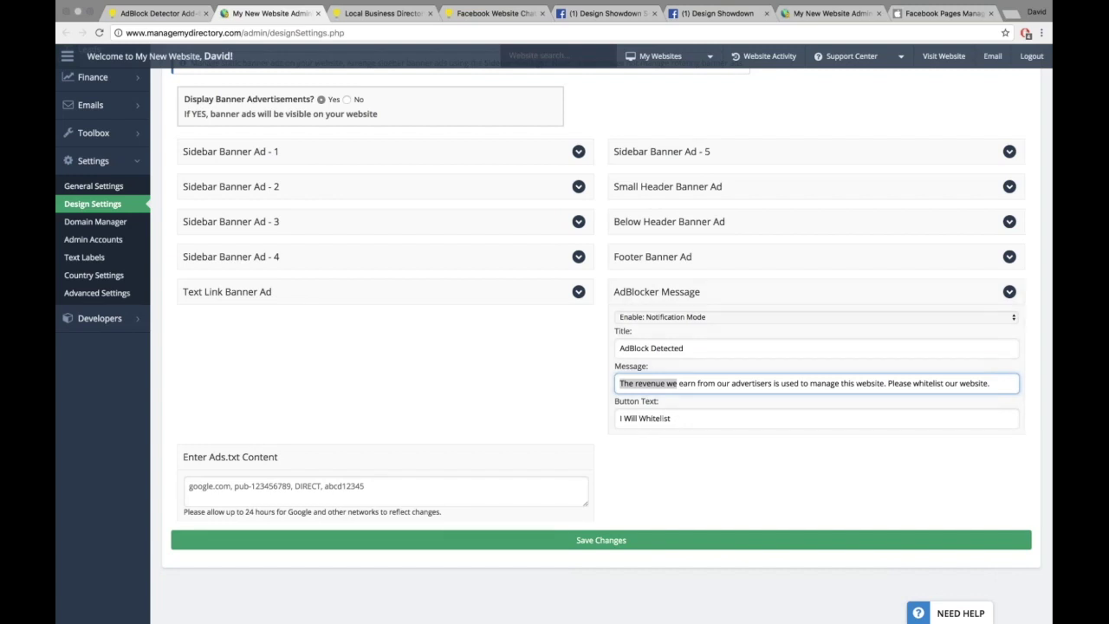
Reload the test website's homepage and examine the adblock notification pop-up's message and its whitelist option
click(381, 13)
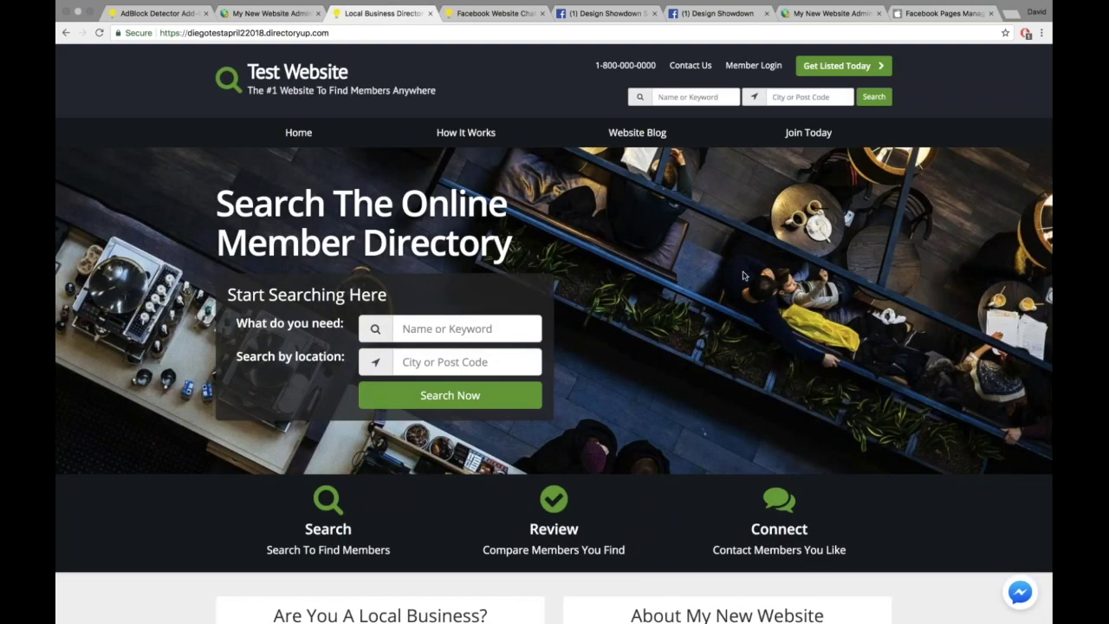
key(super+r)
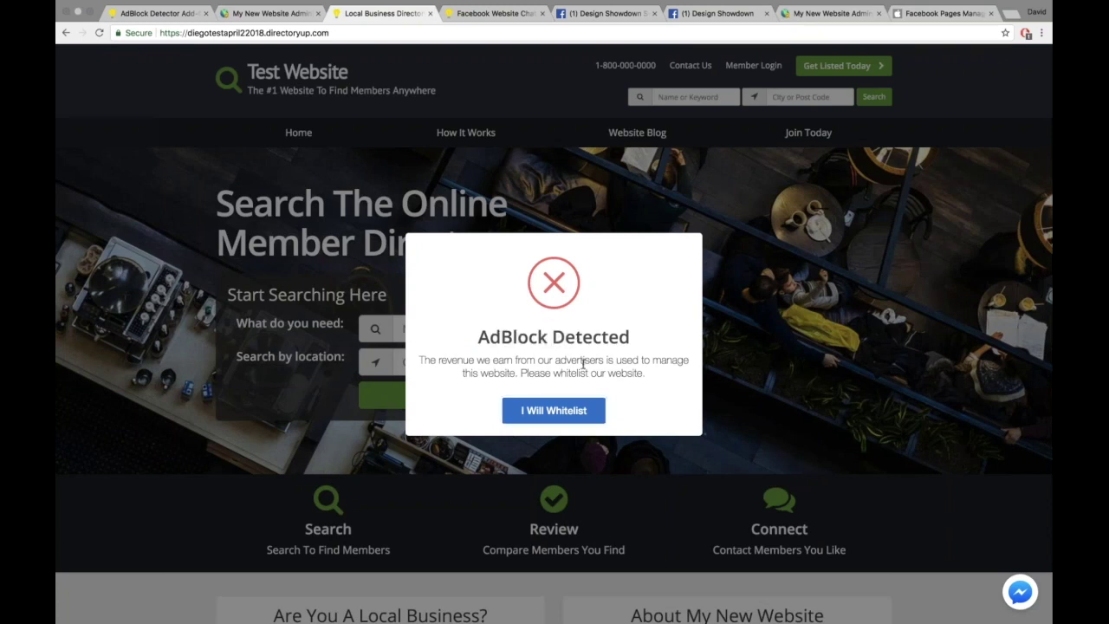
drag(584, 360, 515, 360)
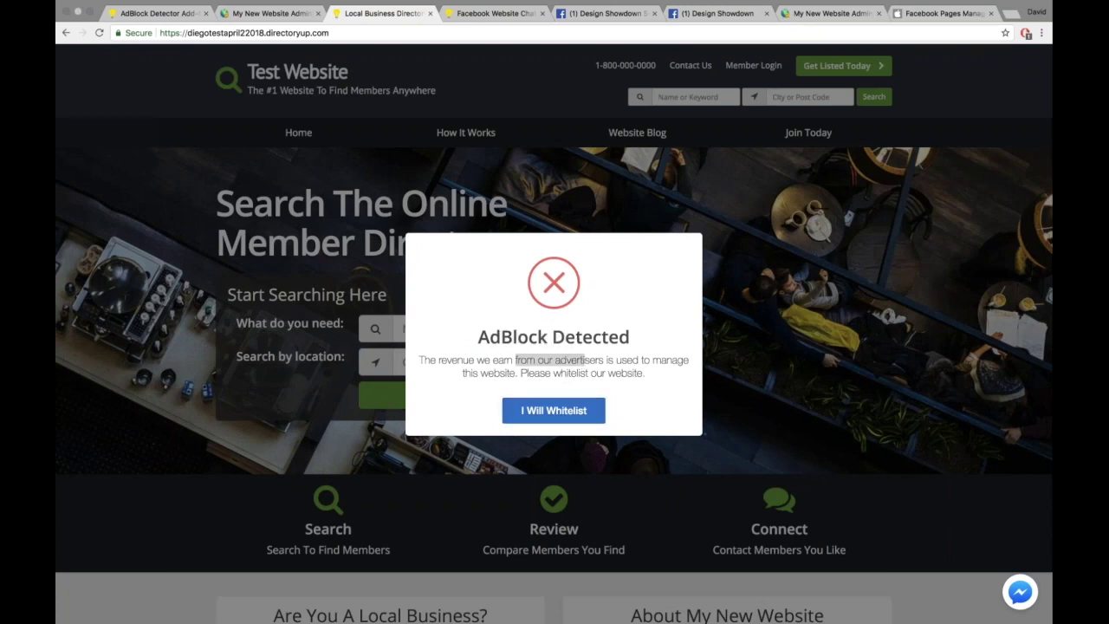
click(553, 410)
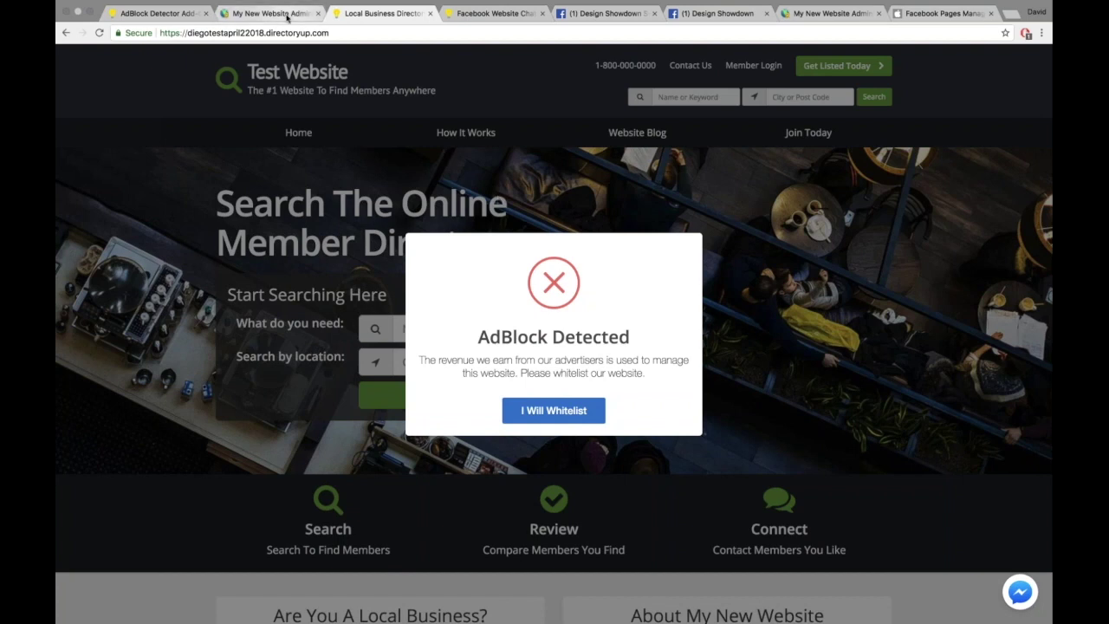
Check the AdBlocker Message mode in the admin, then dismiss the test website's pop-up by agreeing to whitelist and browse the homepage
click(287, 16)
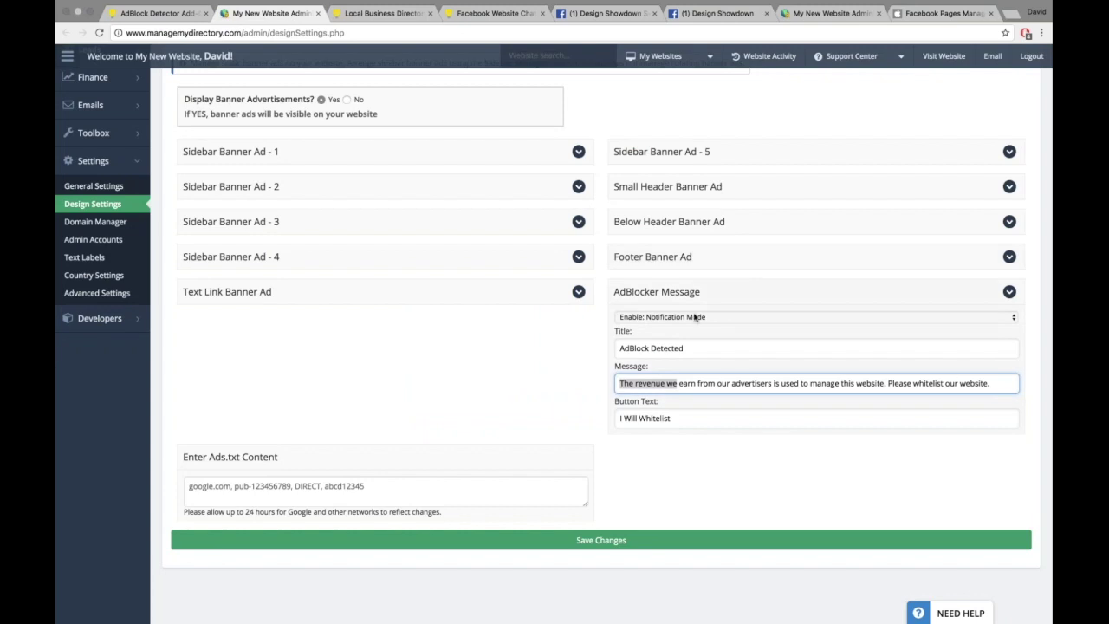
click(375, 20)
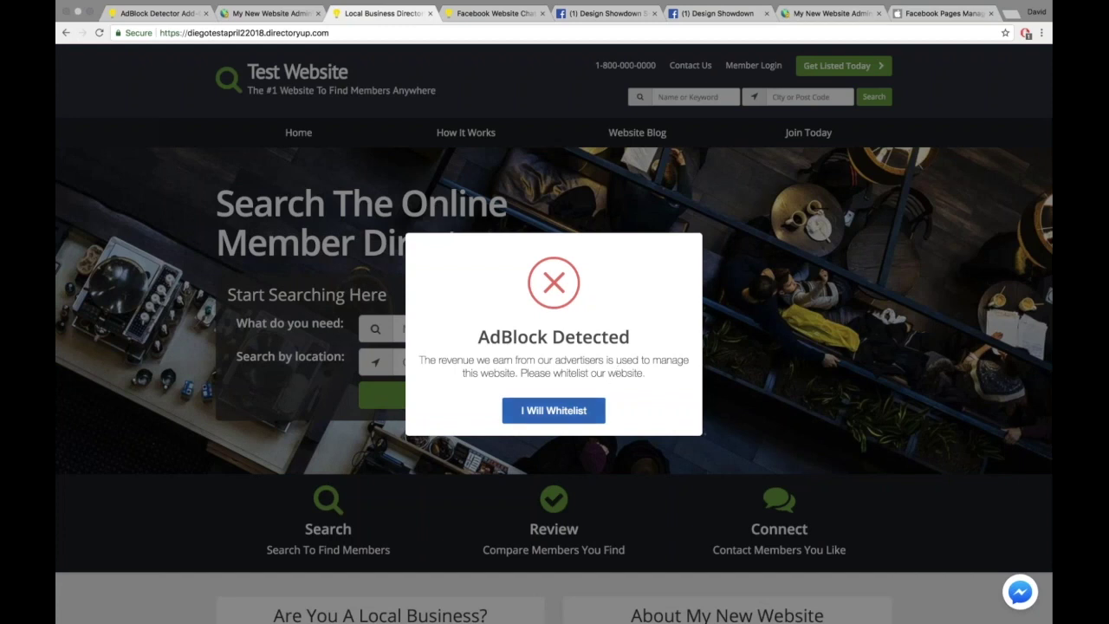
click(558, 411)
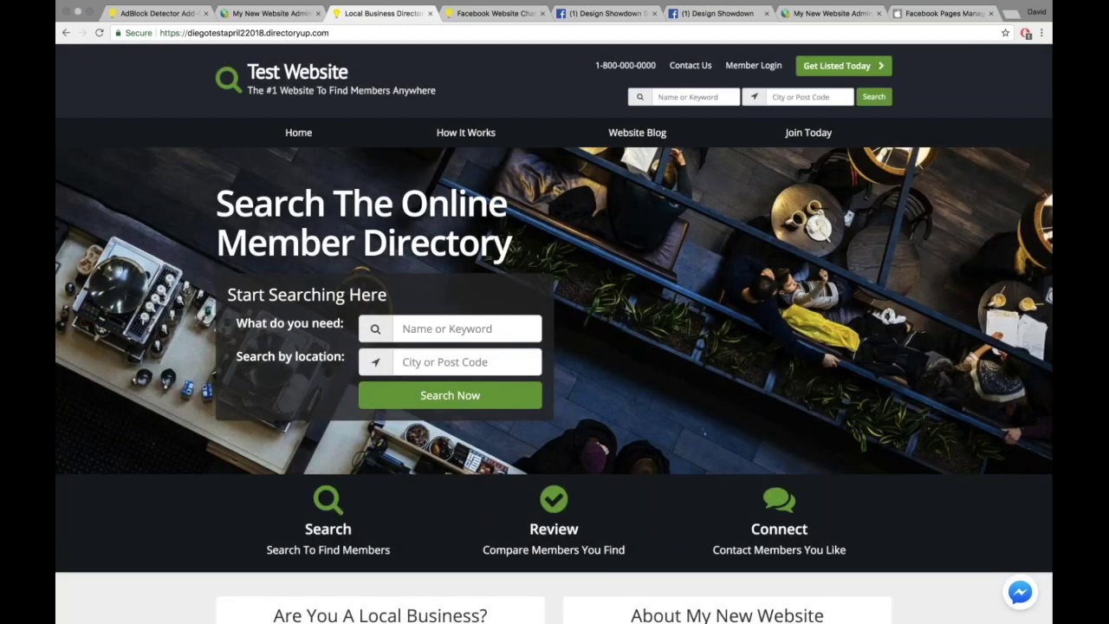
scroll(693, 373, down, 5)
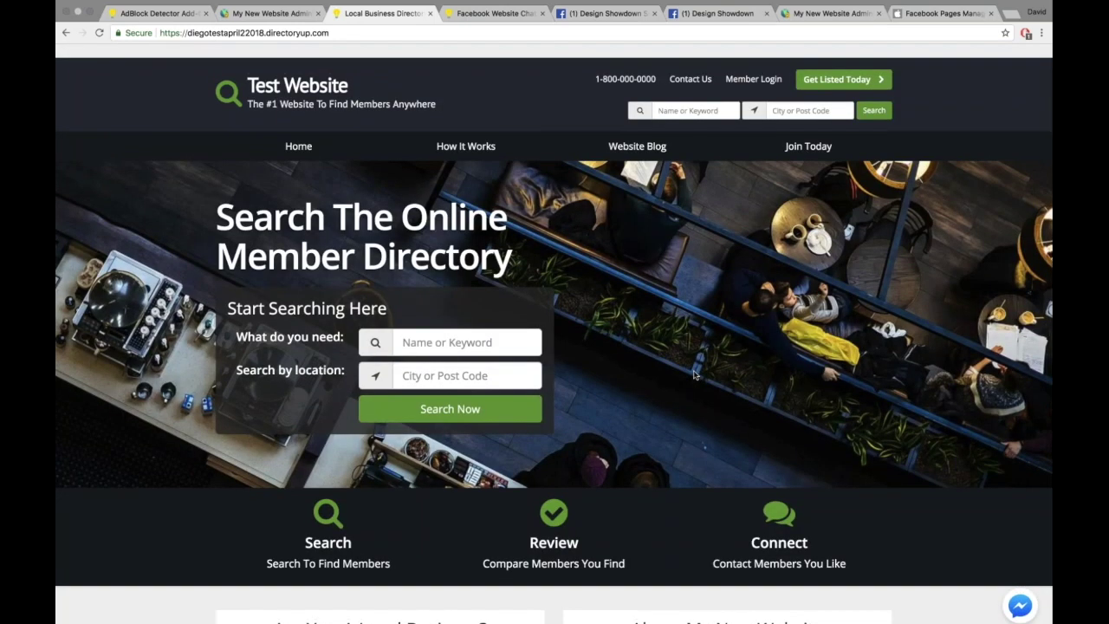
scroll(693, 375, down, 3)
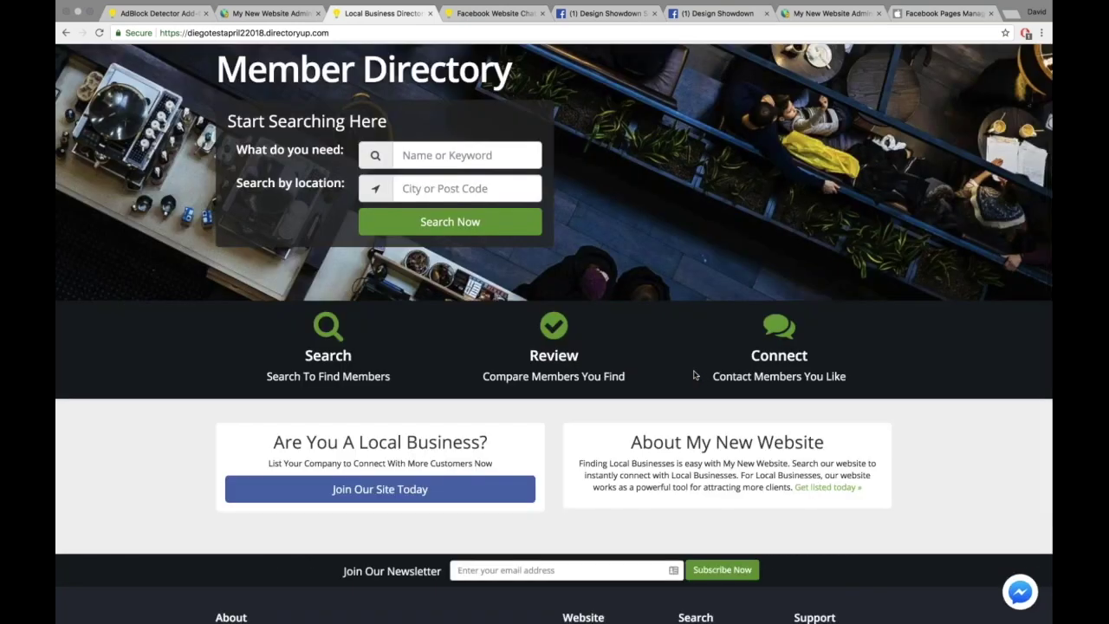
scroll(695, 374, up, 3)
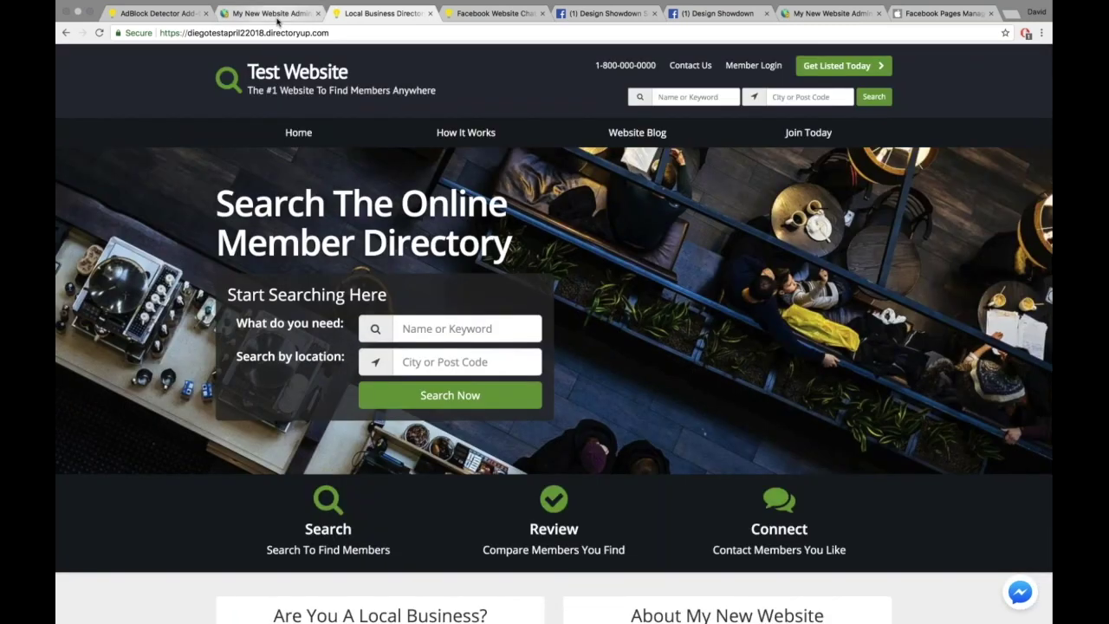
Set the AdBlocker Message in the website admin to Enable: Block Content Mode and save the changes
click(275, 14)
click(659, 317)
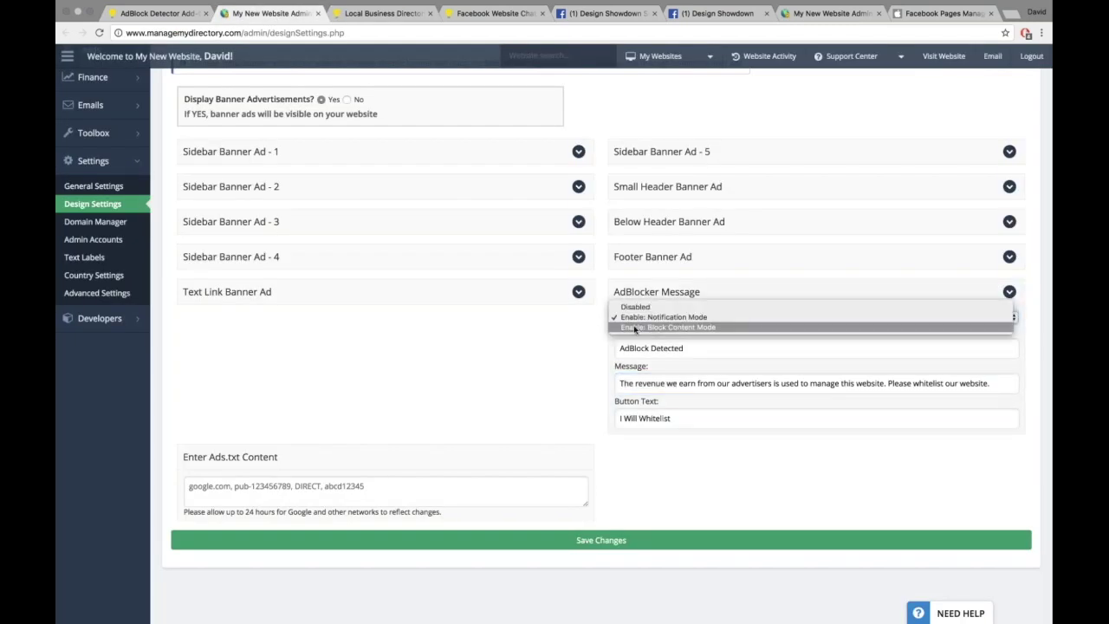
click(643, 327)
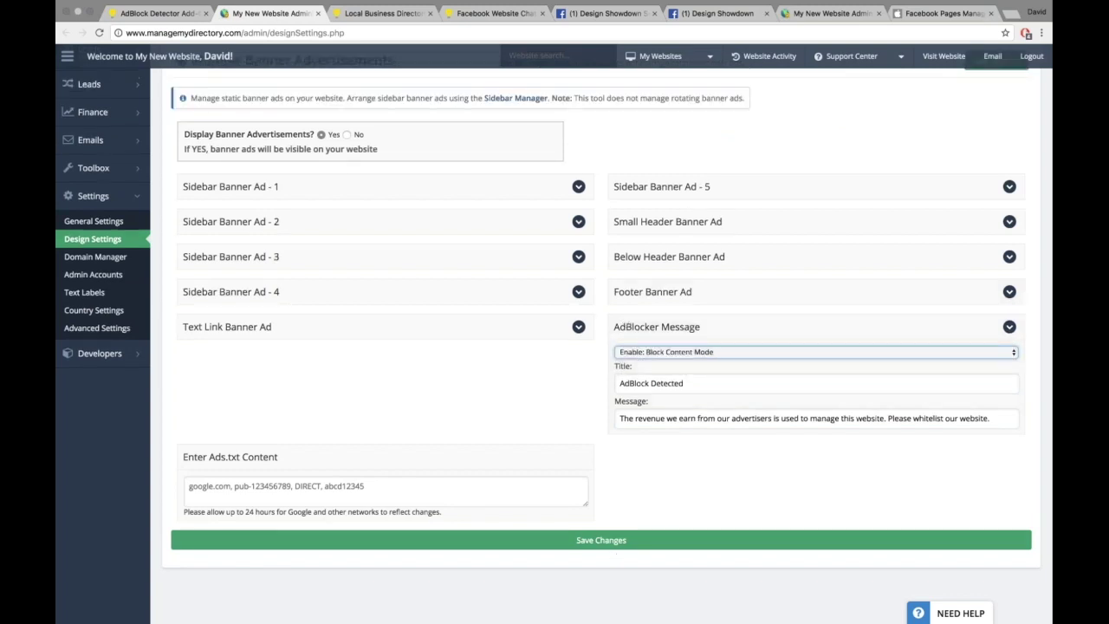
click(614, 547)
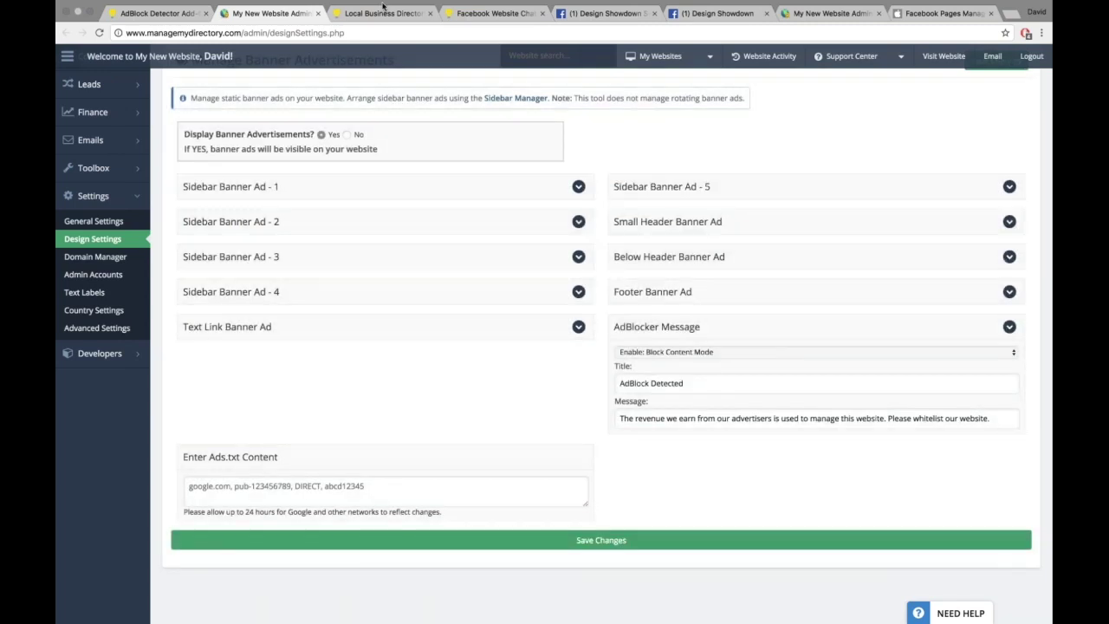
Return to the test website's homepage and check how Block Content Mode treats a visitor using an ad blocker
click(381, 13)
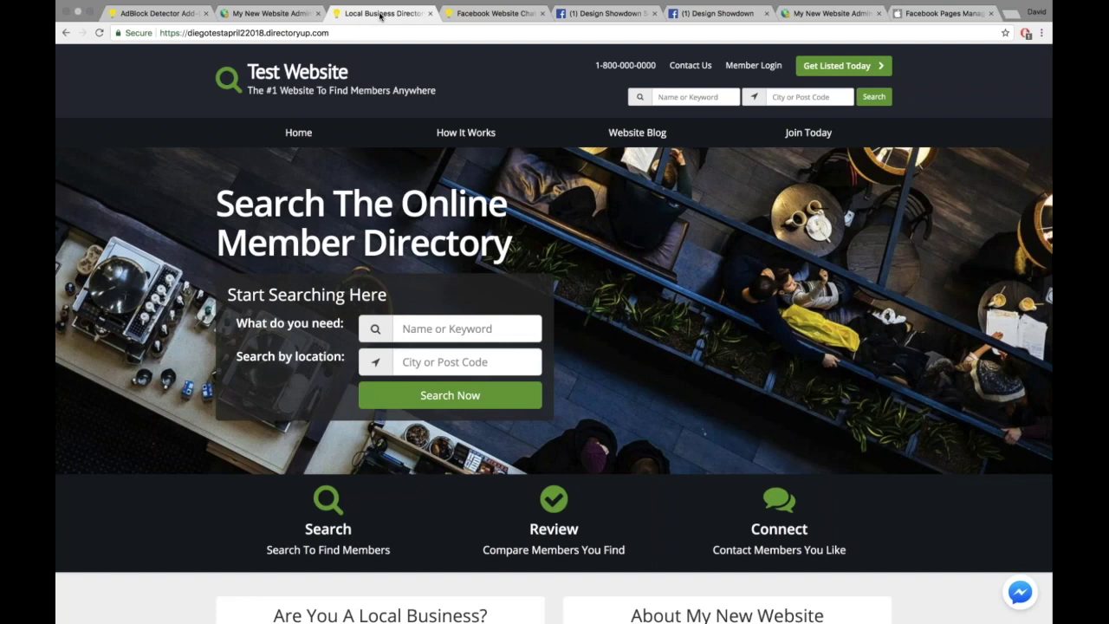
click(465, 131)
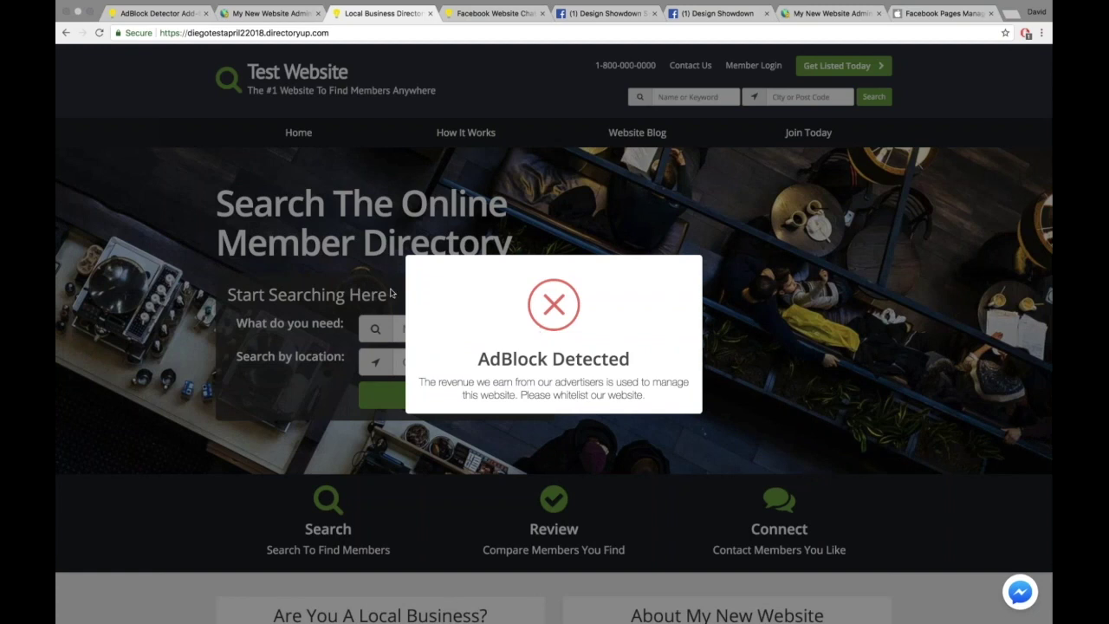
scroll(391, 300, up, 2)
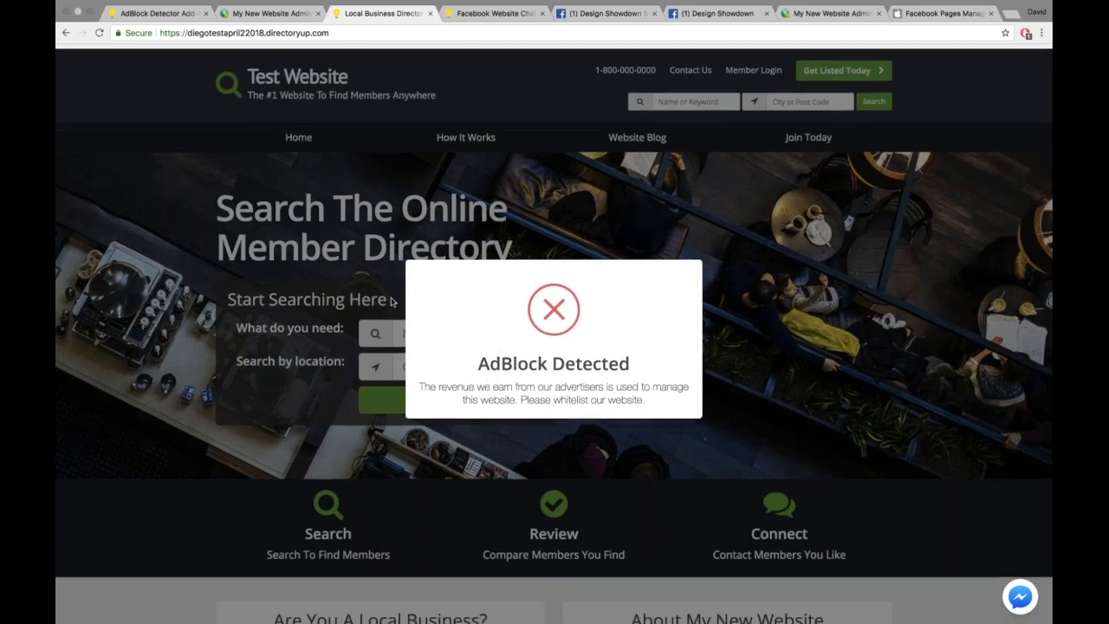
scroll(391, 301, up, 2)
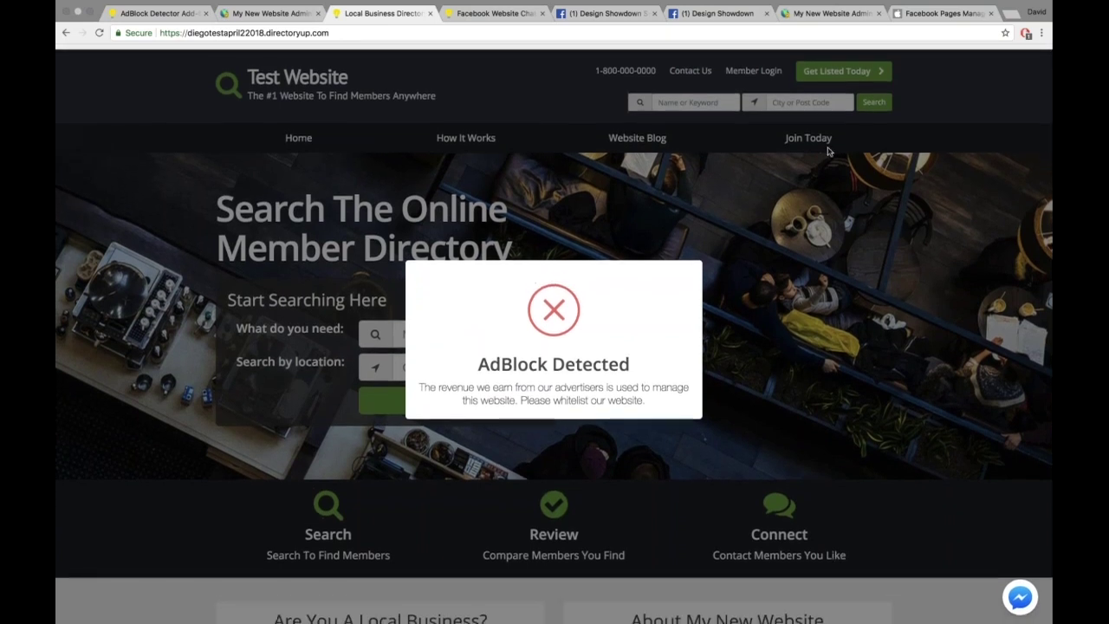
Pause AdBlock on the test website, reload the homepage and look through its content
click(1024, 33)
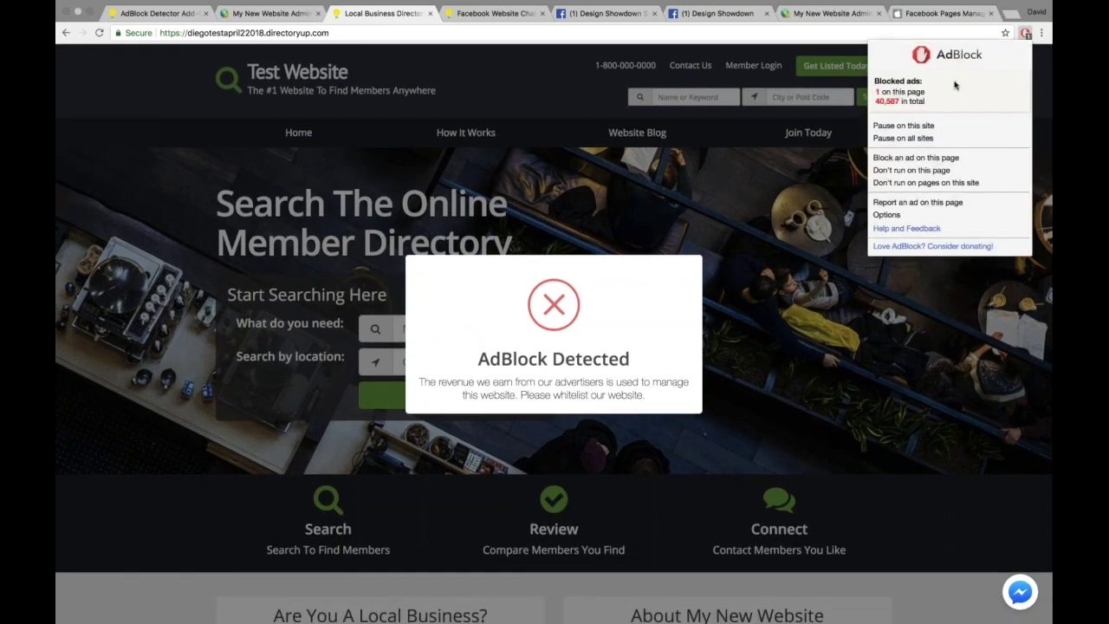
click(904, 126)
click(99, 33)
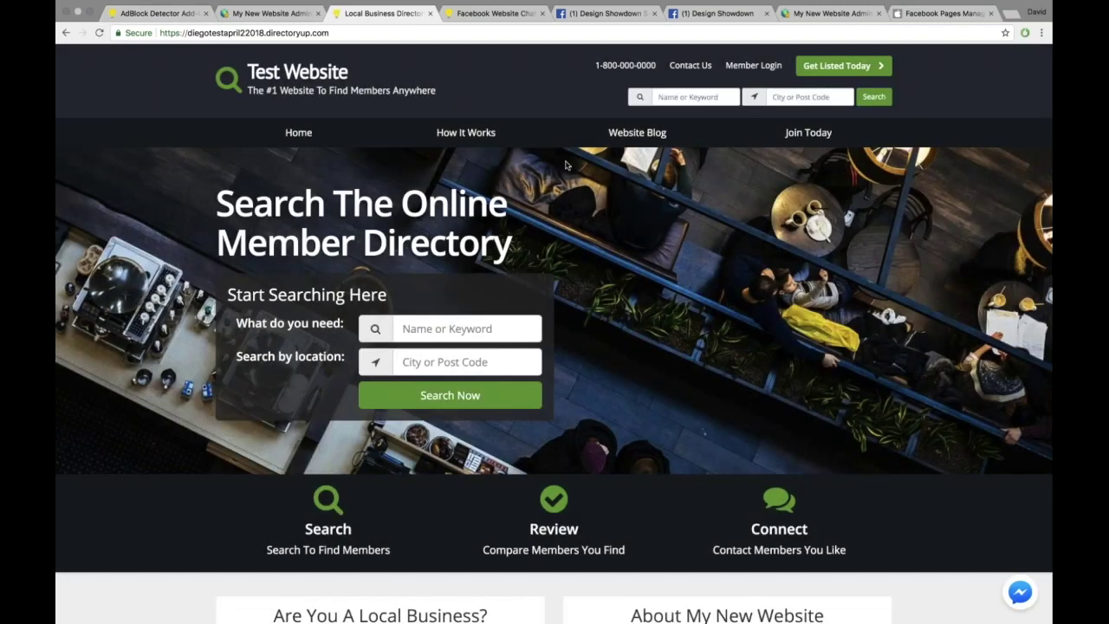
scroll(566, 165, down, 5)
scroll(565, 165, up, 5)
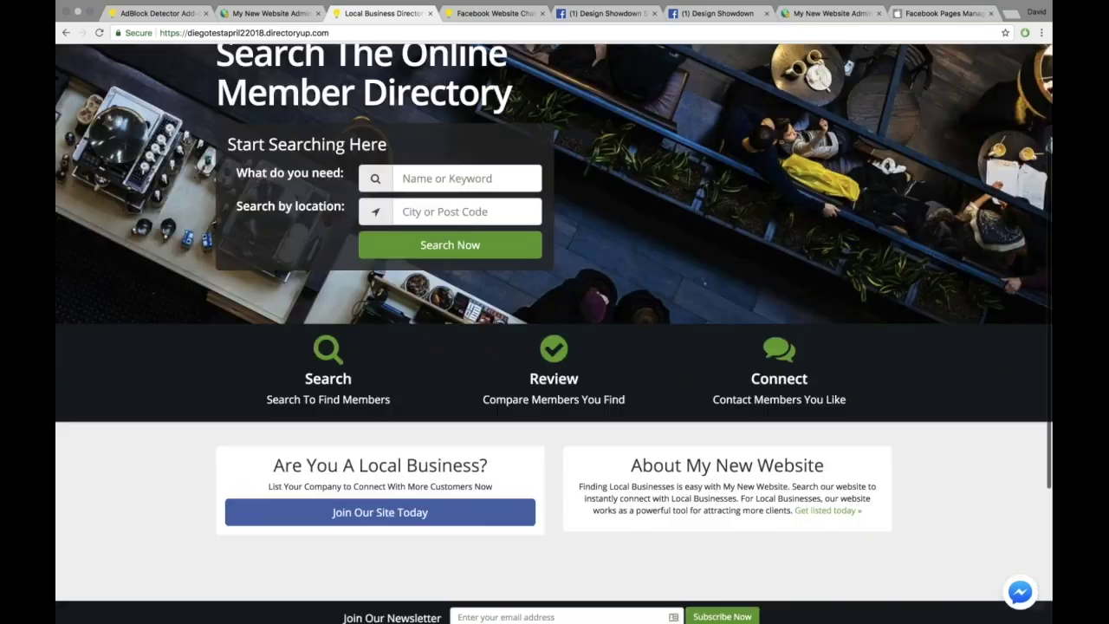